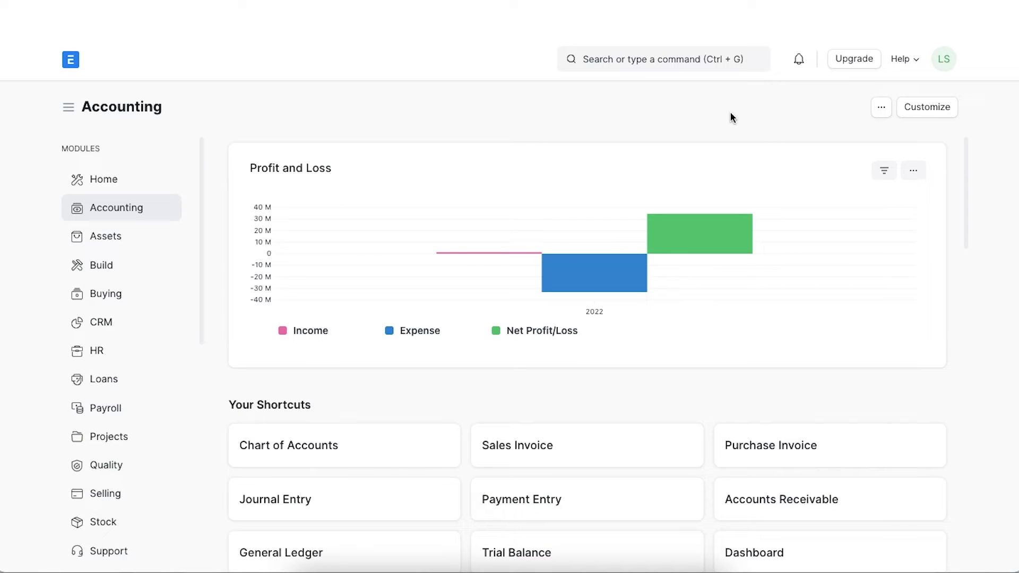
Step: Add a 'Warning Notice' dunning type with overdue days 2 to 15 and a 1,000 dunning fee
click(699, 58)
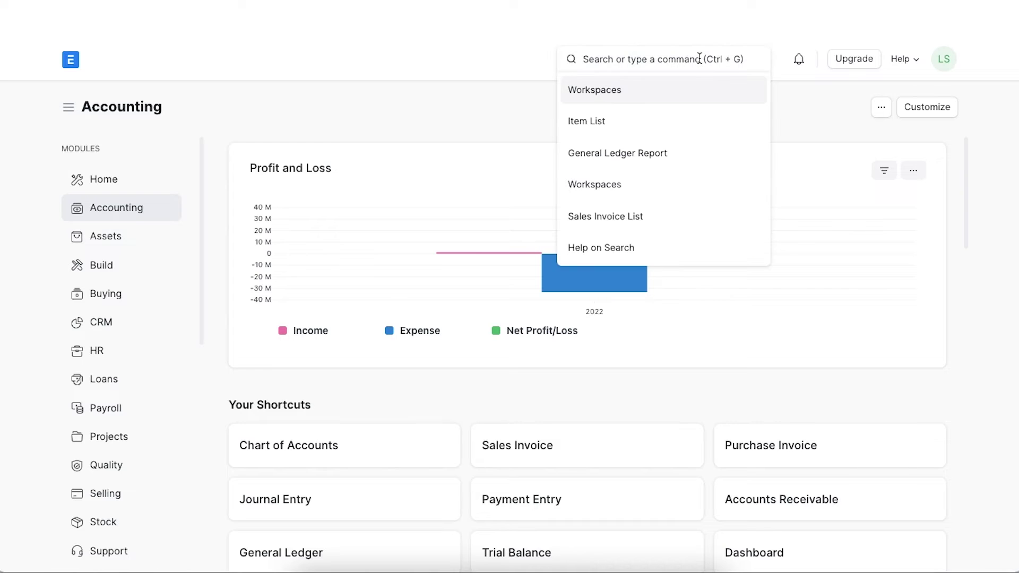
text(dunning ty)
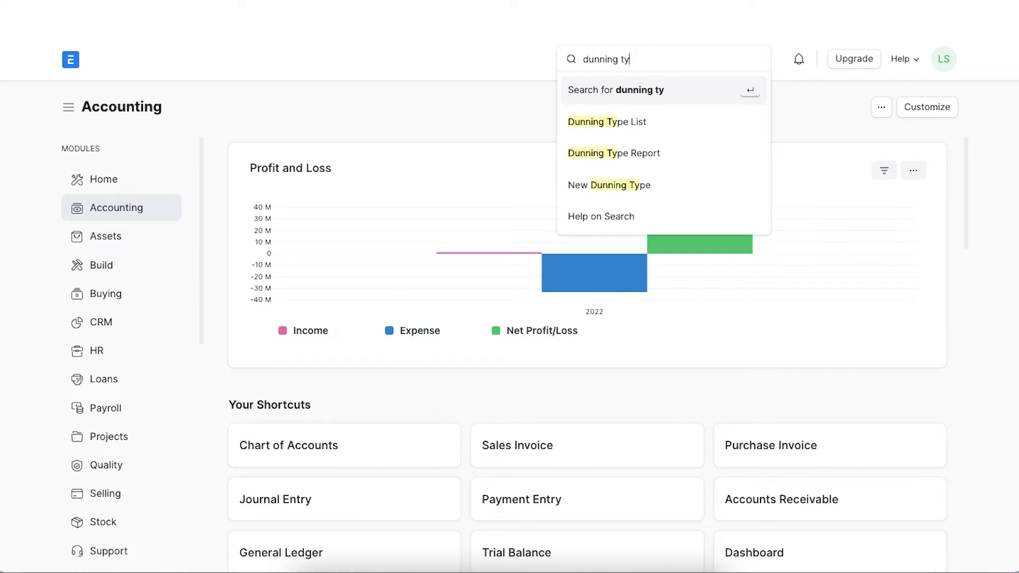
click(699, 122)
click(872, 105)
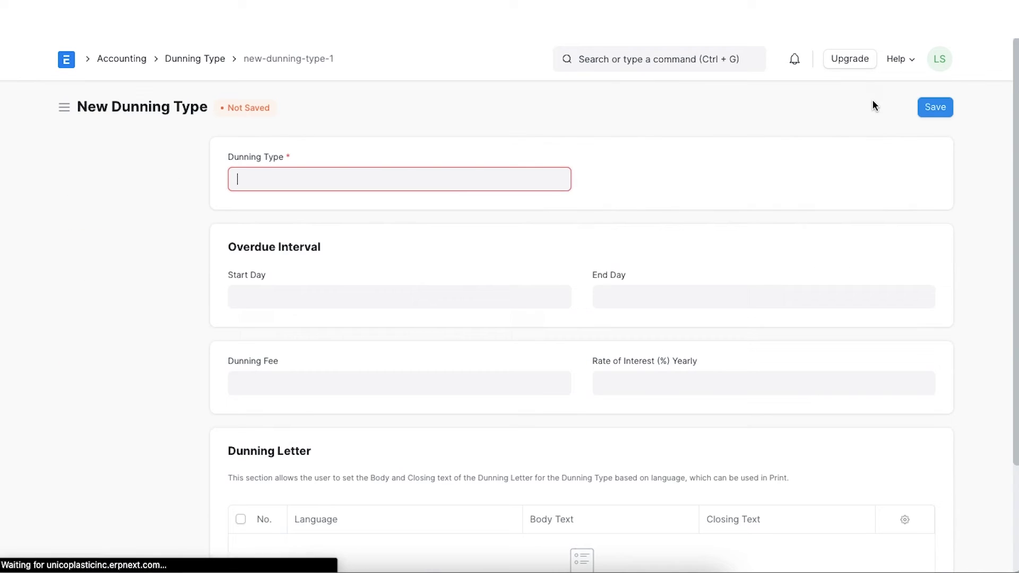
click(414, 296)
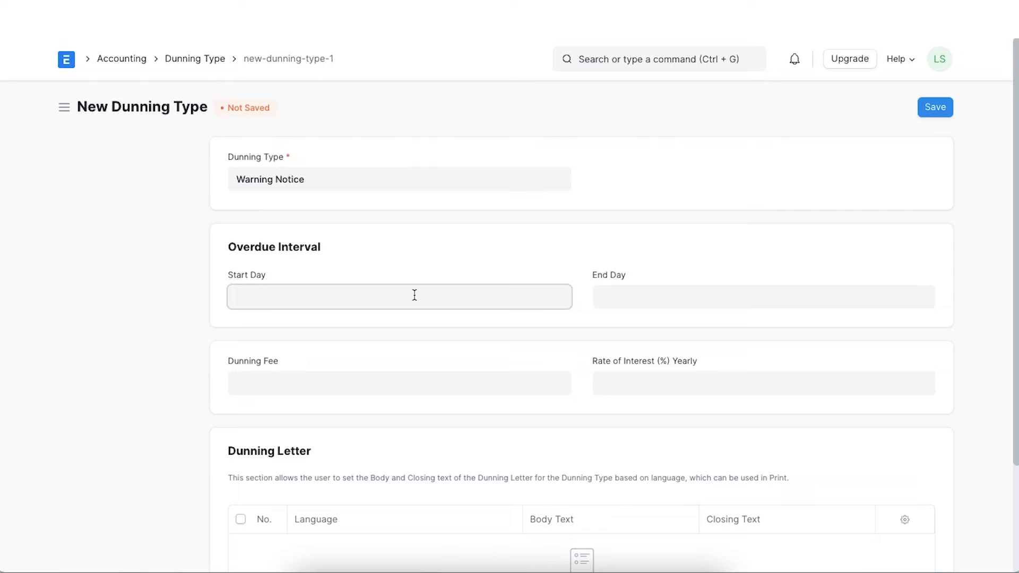
click(613, 291)
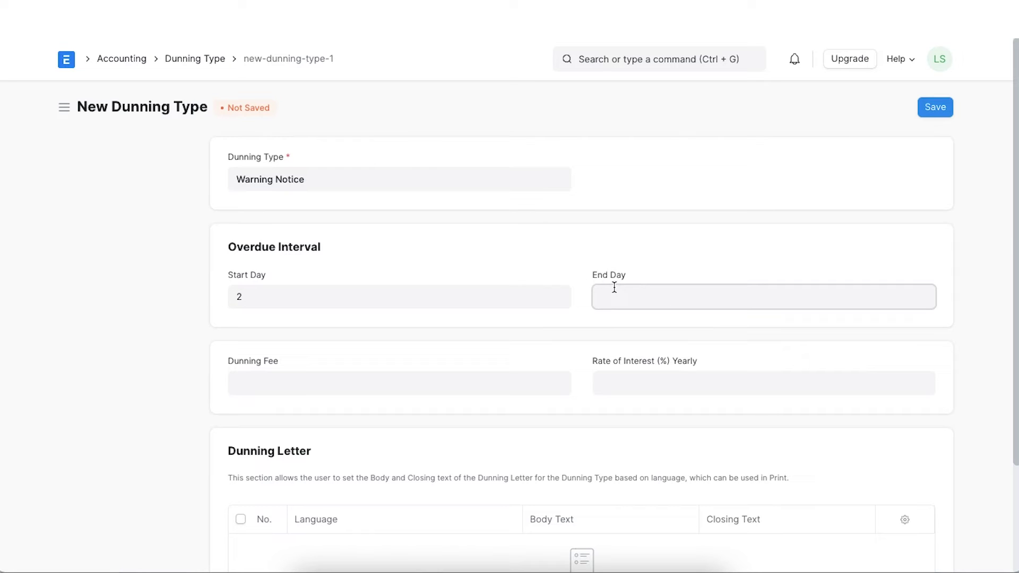
text(15)
click(298, 379)
text(1000)
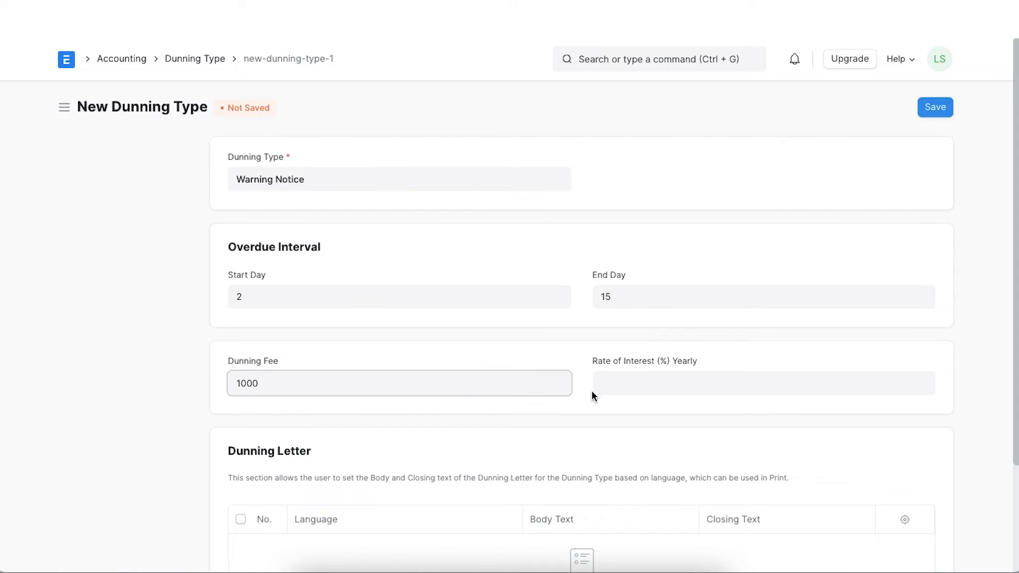
click(603, 380)
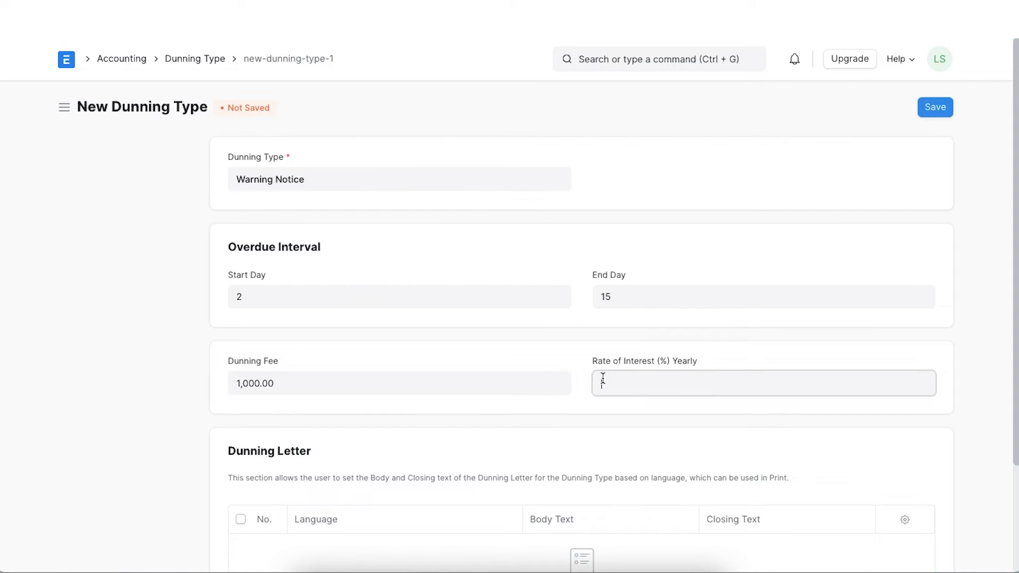
text(8)
Step: Set the yearly interest rate to 8% and add a dunning letter row
click(577, 423)
scroll(637, 425, down, 3)
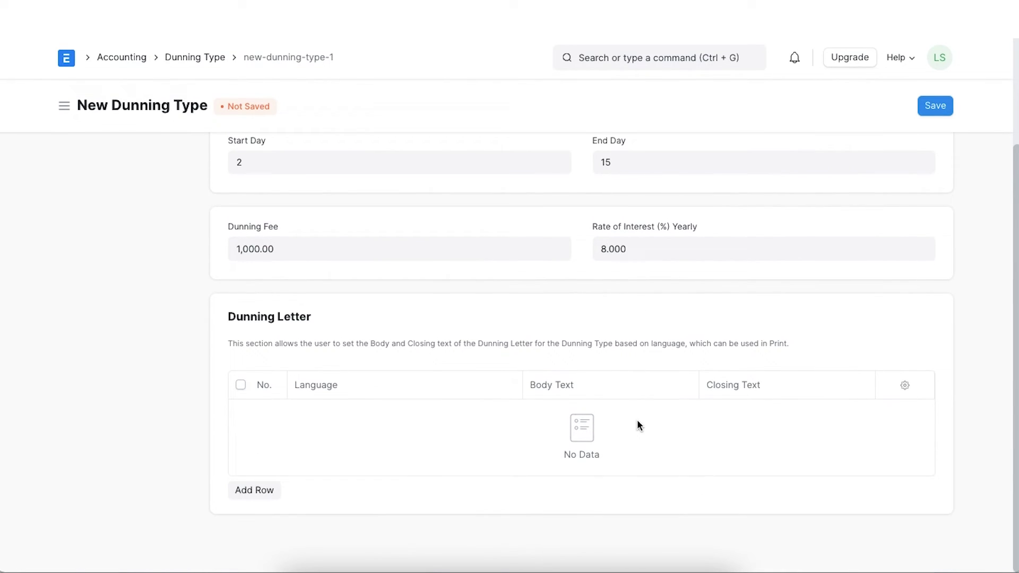
click(259, 493)
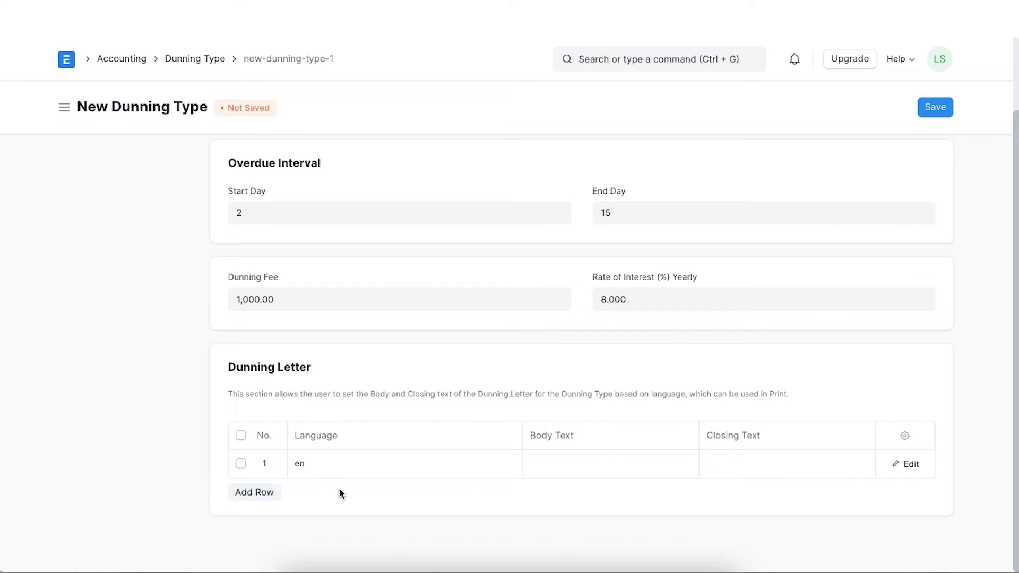
click(908, 468)
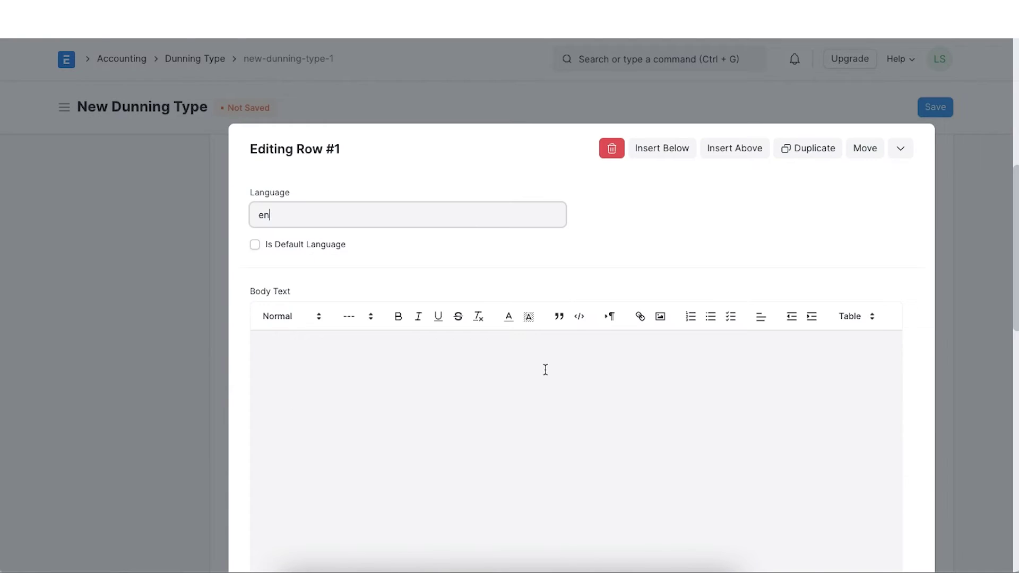
Step: Paste the English letter body, correct the typos 'lke' and 'hve', and save the dunning type
click(364, 375)
text(Dear Customer,  You hve some outstanding dues for the last 2 weeks and we sent you a reminder last week itself. But perhaps it escaped your notice.  We would liek to draw your attention once again to the unsettled amount.)
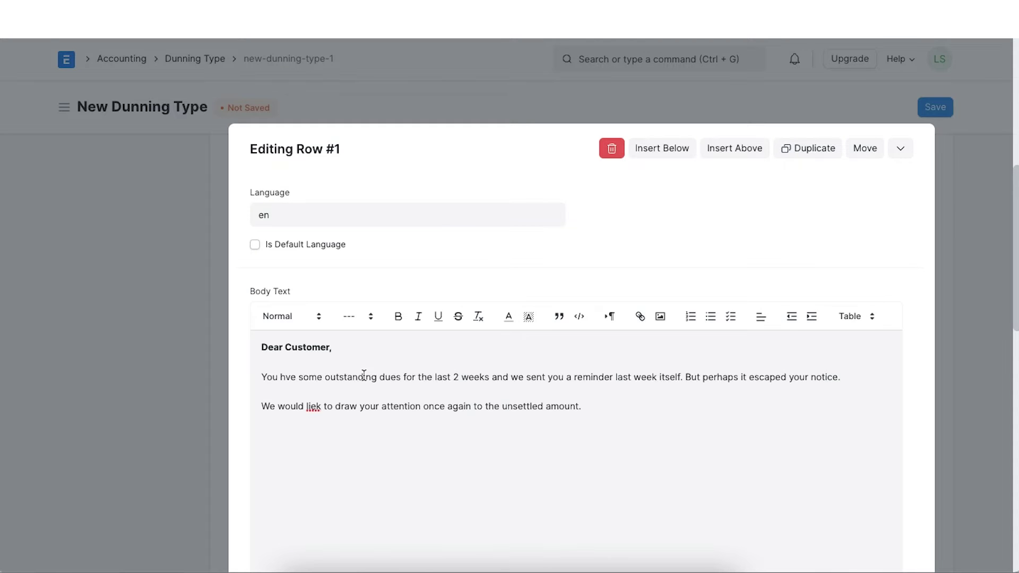
double_click(316, 404)
text(like)
click(287, 377)
text(a)
click(909, 141)
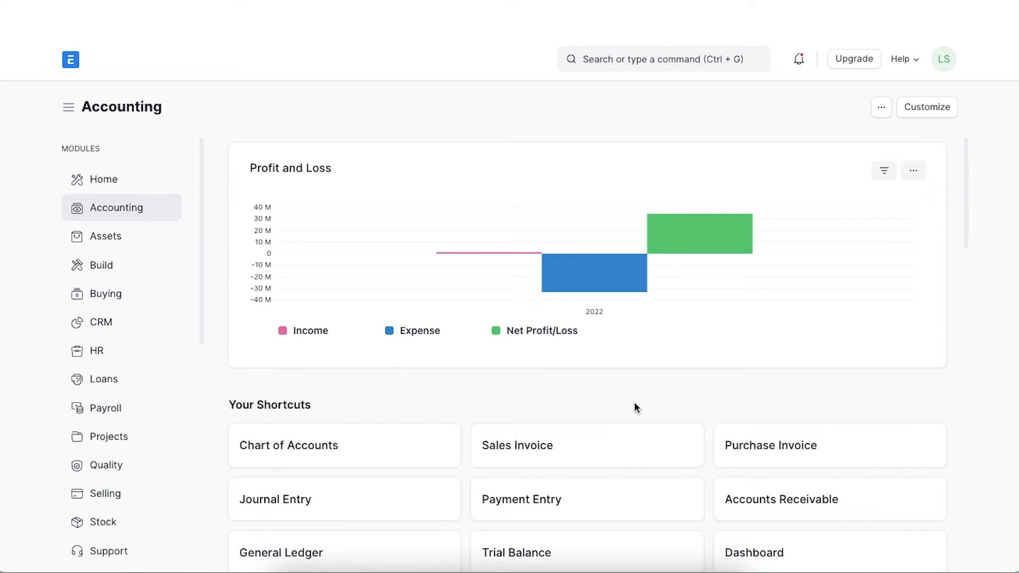
Step: Open Gapco Inc.'s invoice ACC-SINV-2022-00066 from the Sales Invoice list and show its Create options
click(645, 58)
text(s)
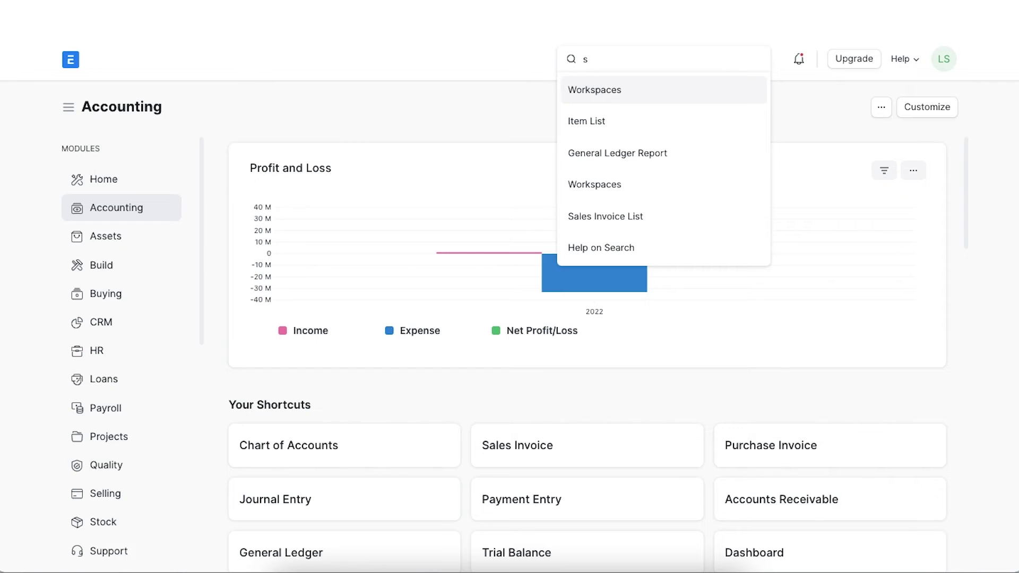
text(ales in)
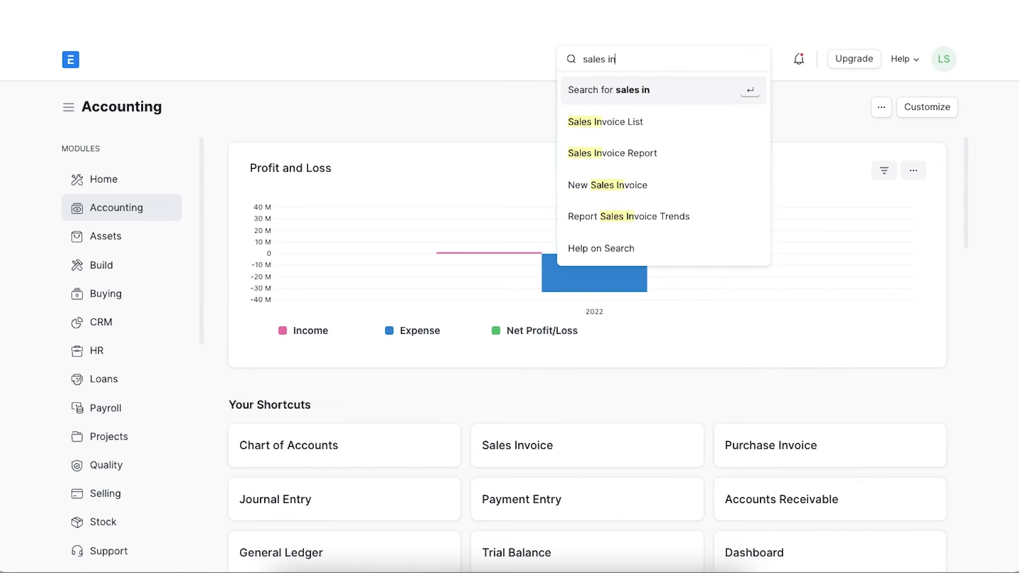
text(voices)
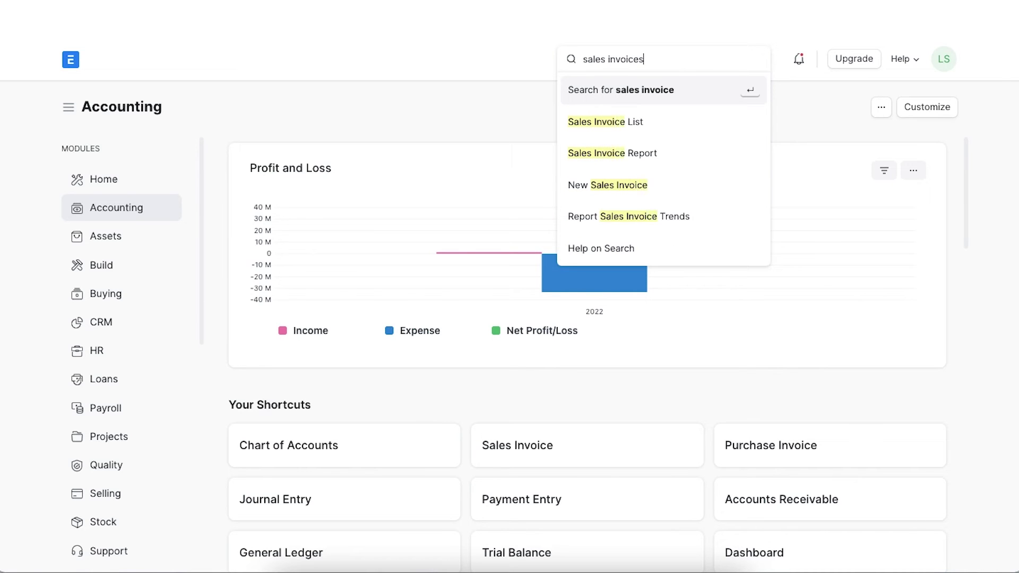
key(BackSpace)
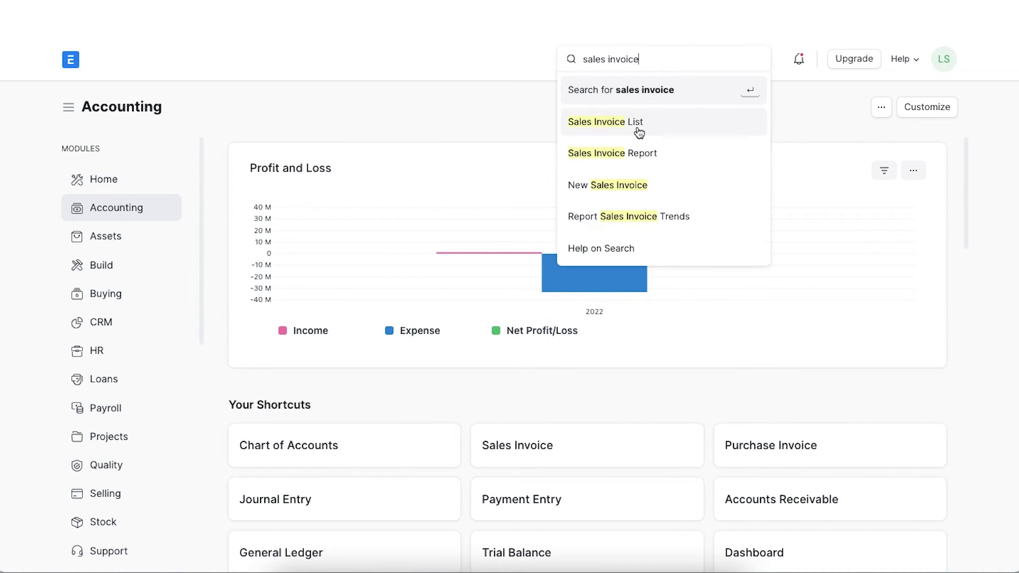
click(638, 127)
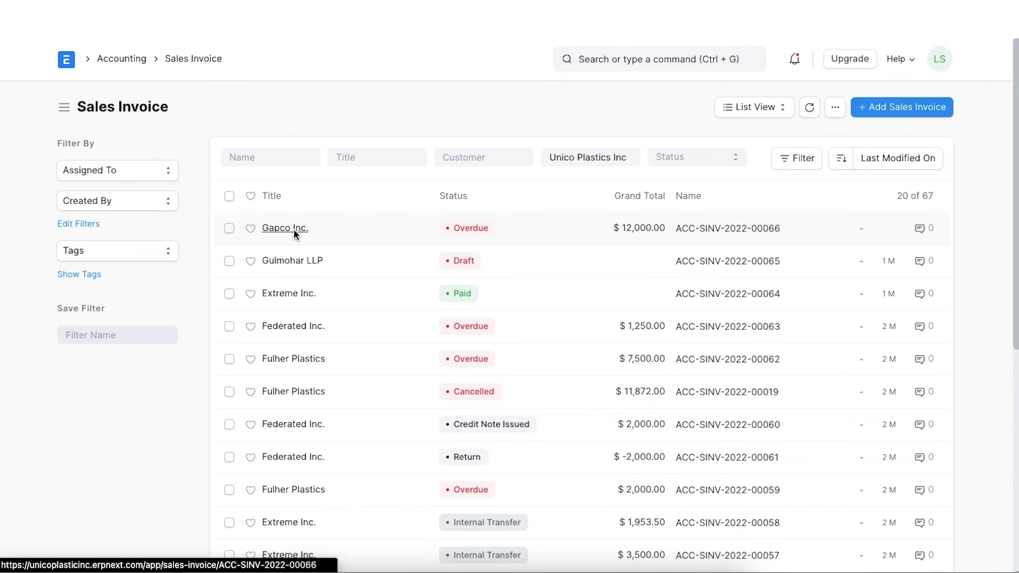
click(292, 228)
click(785, 115)
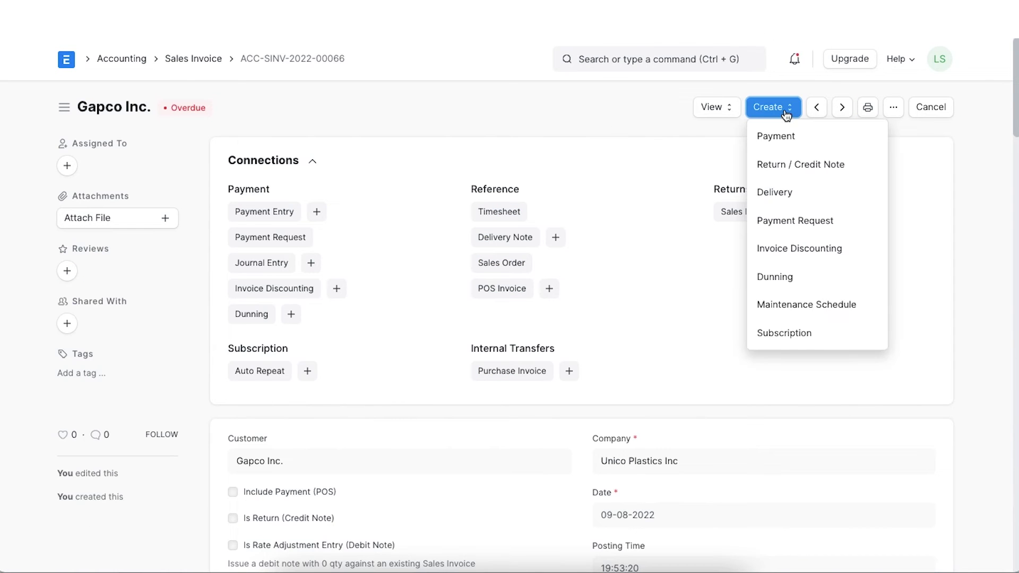
Step: Start a dunning for the invoice with type Warning Notice and income account Sales - UPI
click(813, 271)
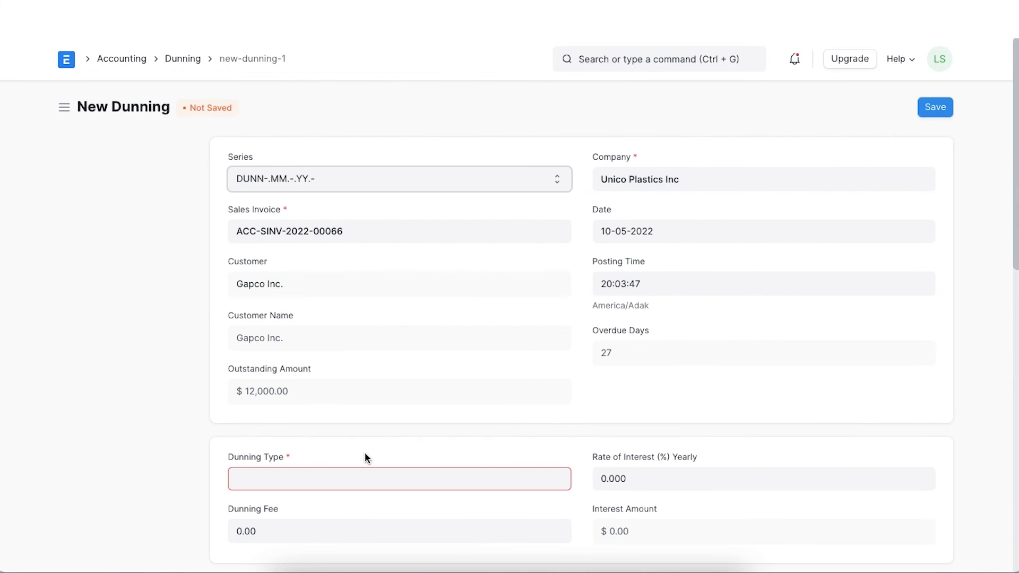
click(343, 478)
click(319, 510)
scroll(518, 422, down, 1)
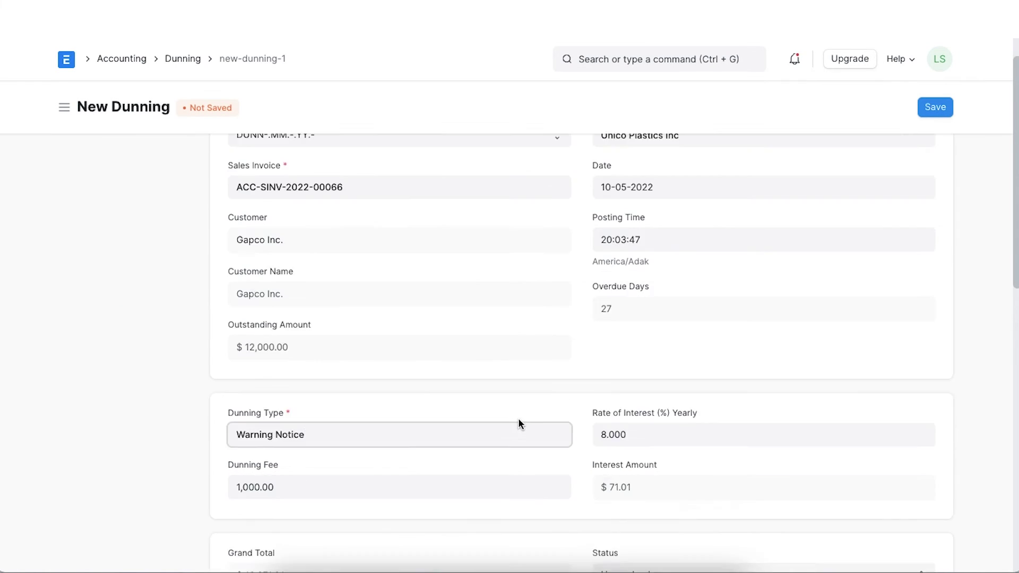
scroll(518, 423, down, 2)
click(400, 481)
scroll(401, 483, down, 1)
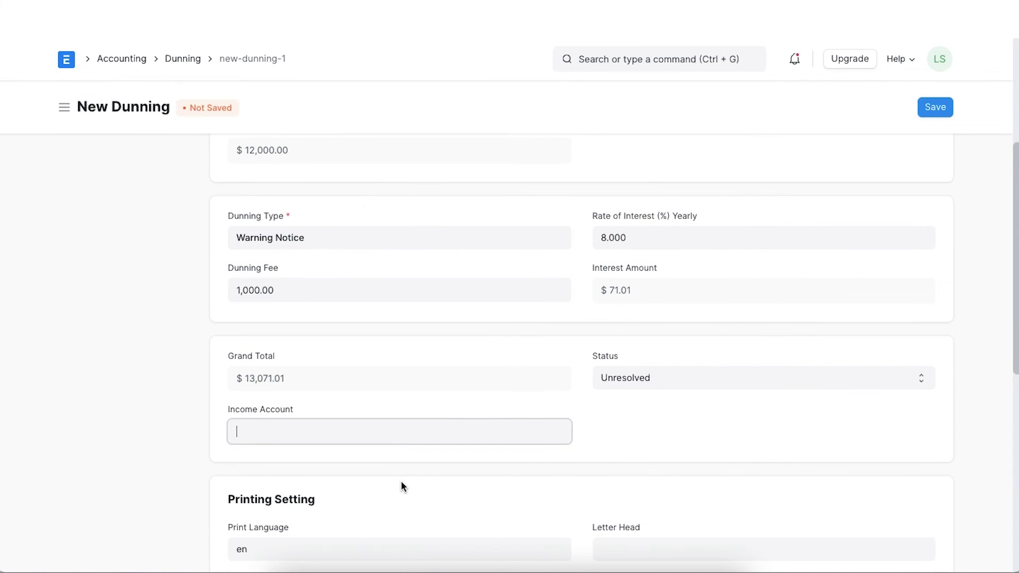
click(323, 492)
scroll(501, 470, down, 2)
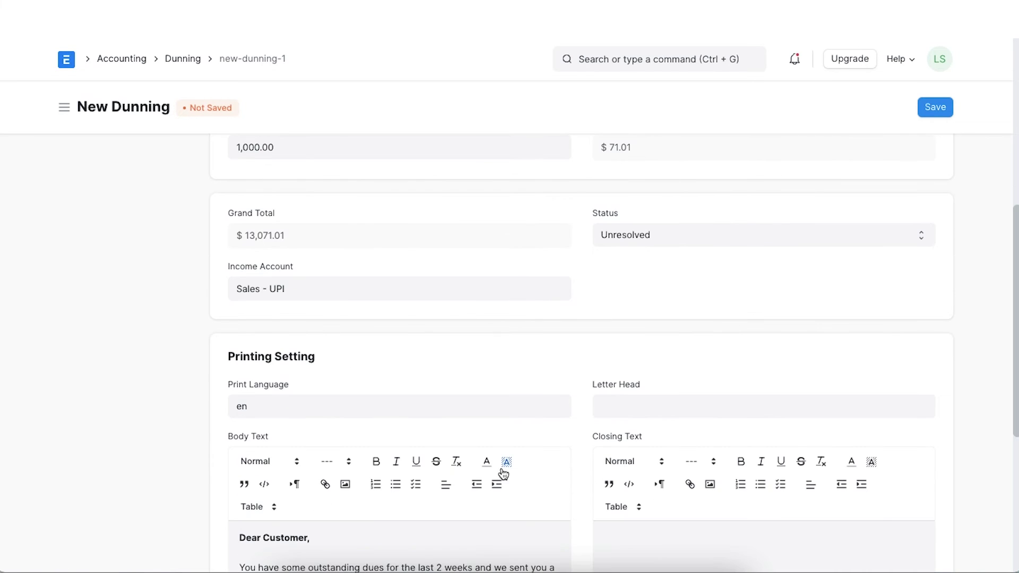
scroll(503, 474, down, 1)
scroll(502, 474, up, 1)
scroll(503, 474, up, 2)
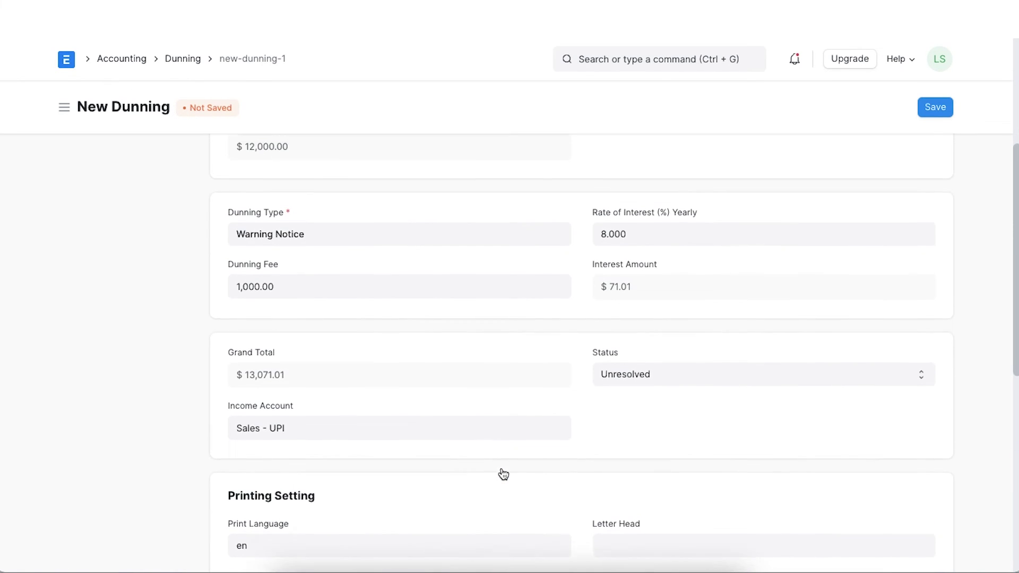
scroll(501, 474, up, 1)
scroll(502, 474, up, 1)
scroll(501, 473, up, 1)
scroll(501, 472, up, 2)
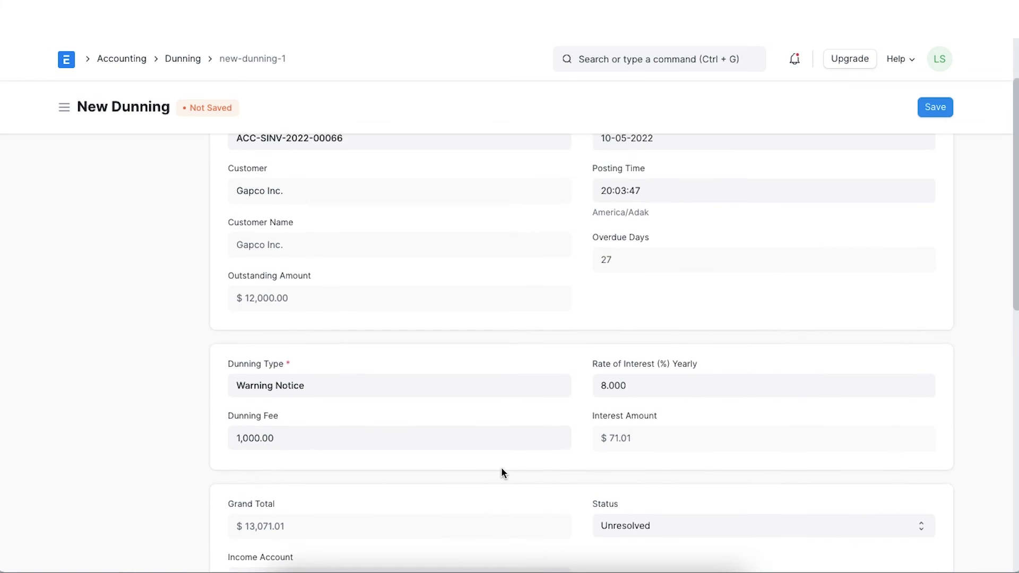
scroll(501, 473, up, 1)
scroll(500, 473, up, 1)
scroll(501, 473, up, 1)
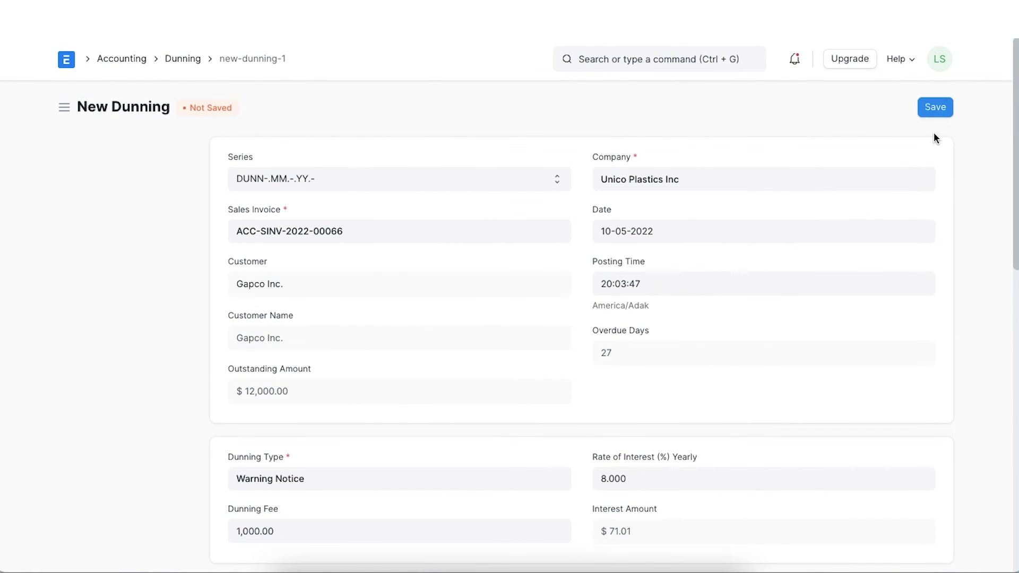
Step: Save and submit dunning DUNN-10-22-00001
click(933, 108)
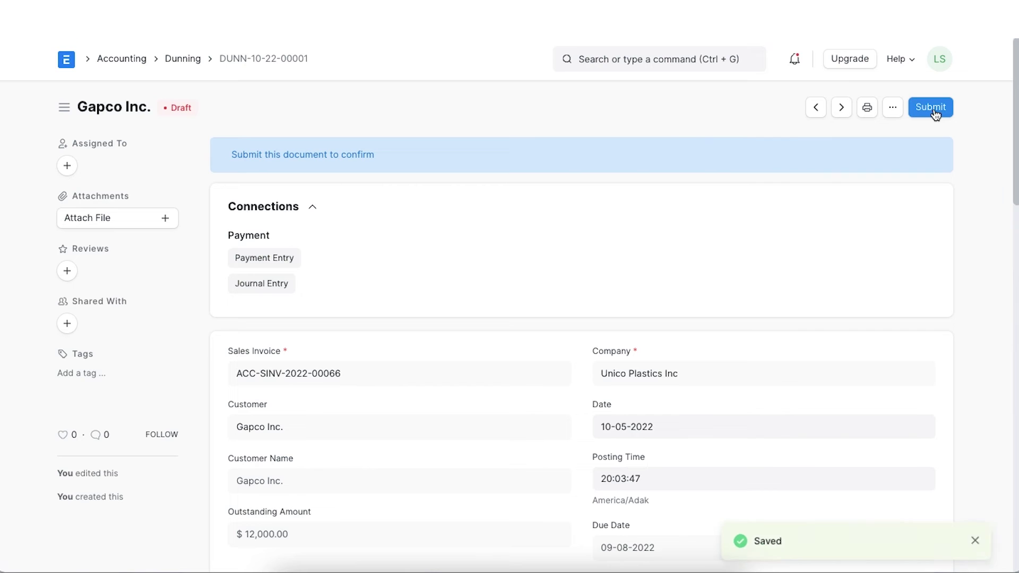
click(932, 109)
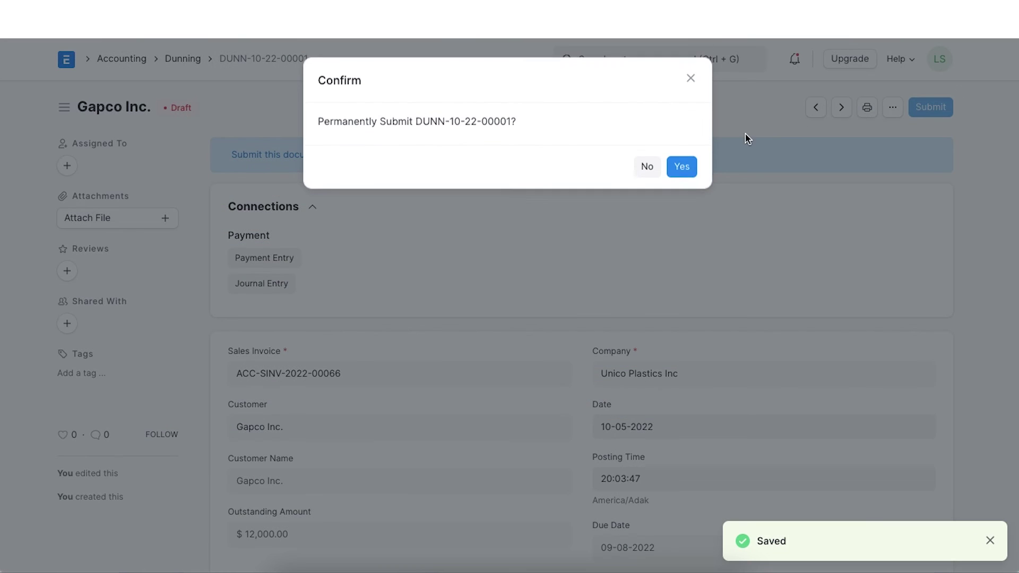
click(681, 167)
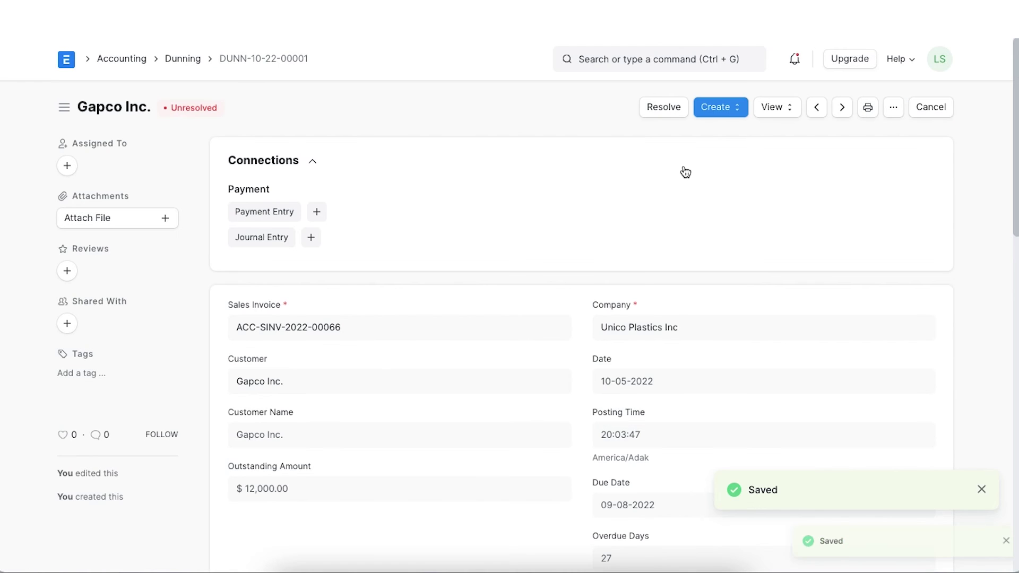
Step: Create a payment entry from the dunning with Cash as the mode of payment
click(720, 107)
click(722, 140)
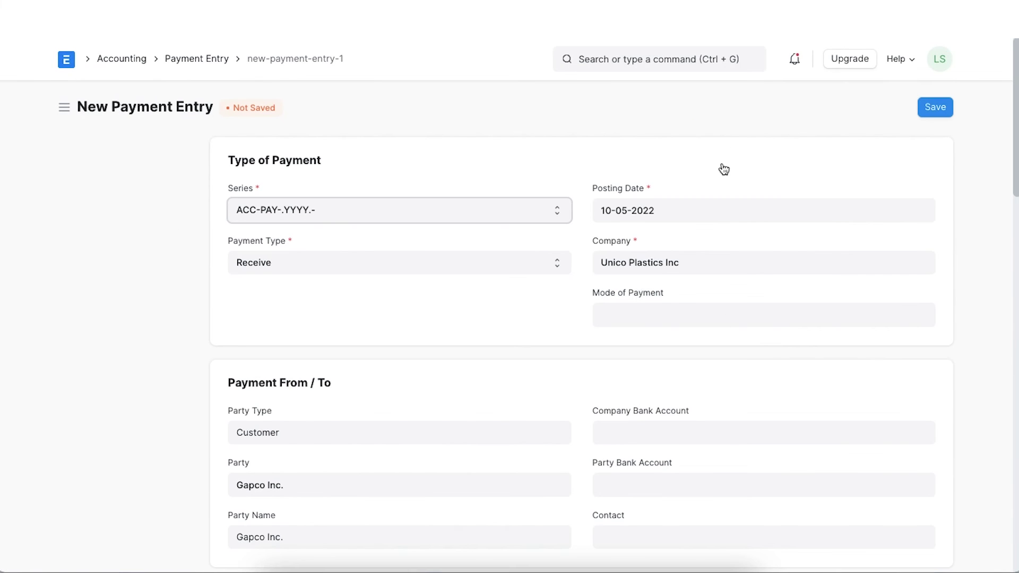
click(661, 324)
text(h)
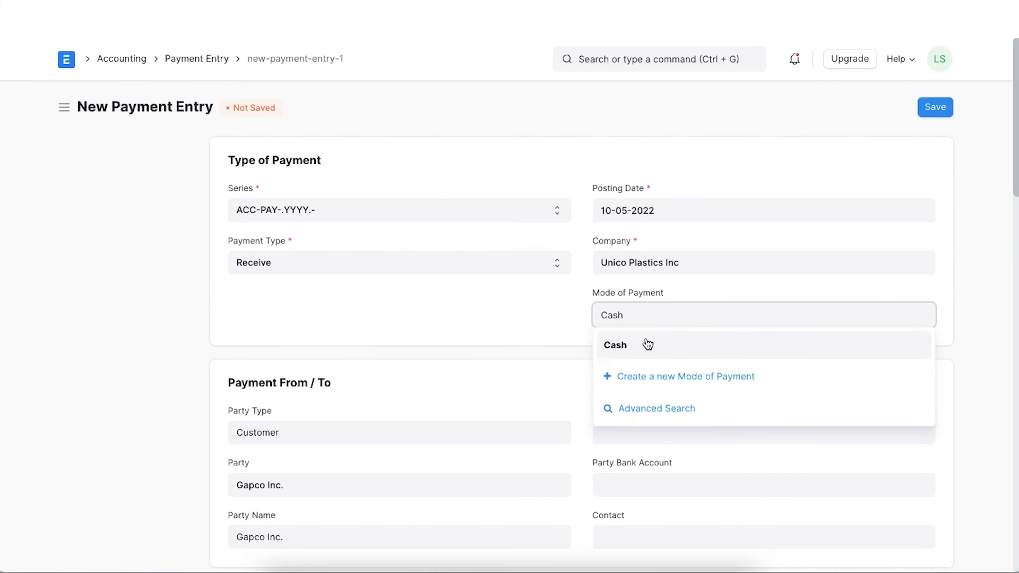
click(645, 342)
scroll(646, 343, down, 2)
scroll(645, 342, down, 3)
scroll(645, 347, down, 2)
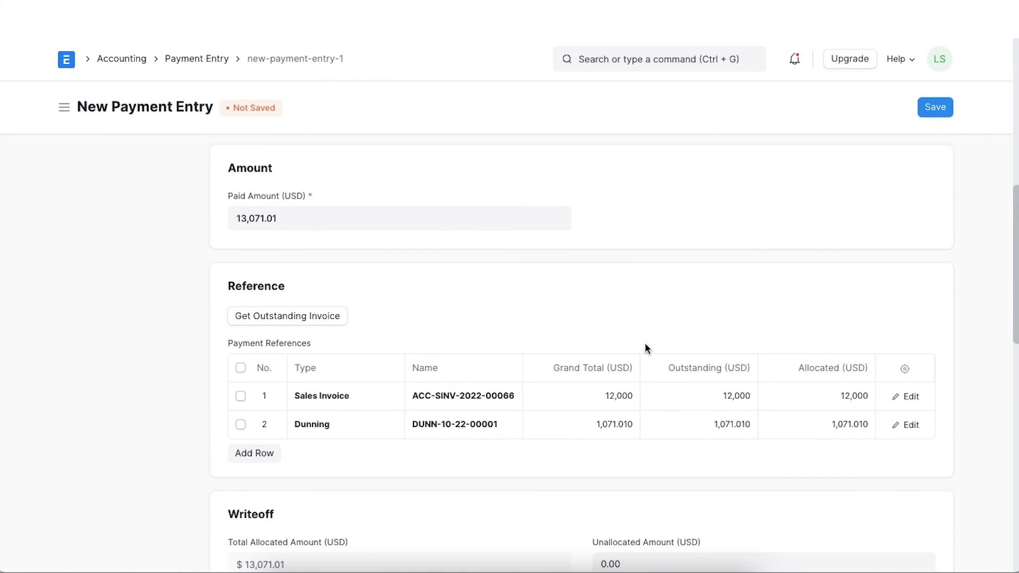
scroll(644, 348, up, 5)
scroll(646, 348, up, 2)
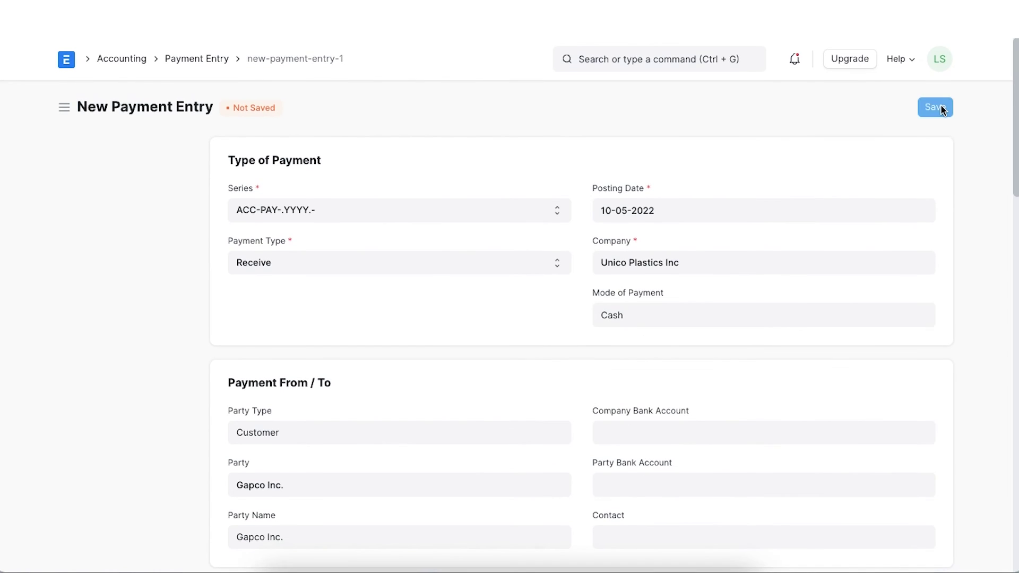
Step: Save and submit payment entry ACC-PAY-2022-00046
click(940, 110)
click(940, 109)
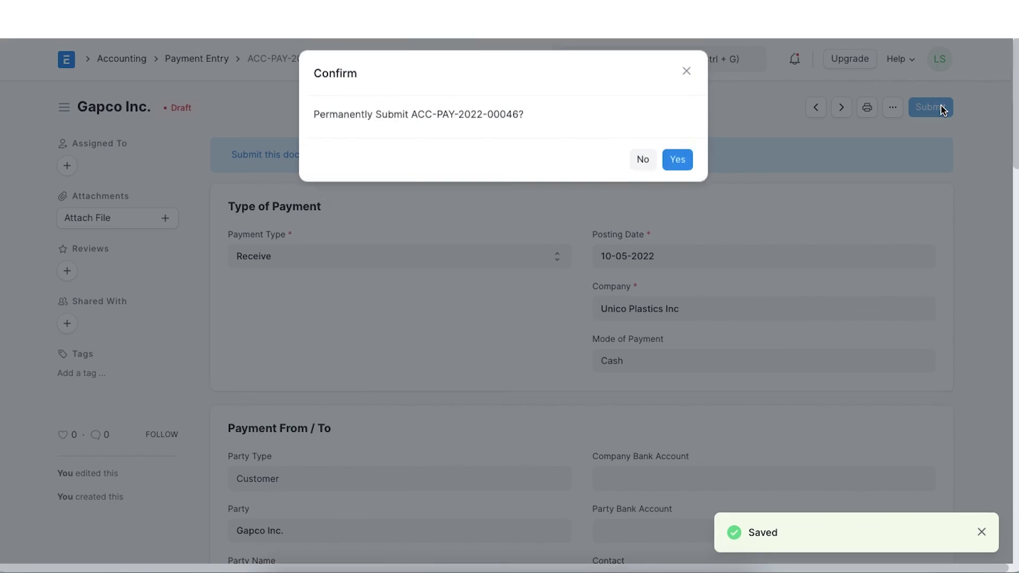
click(680, 163)
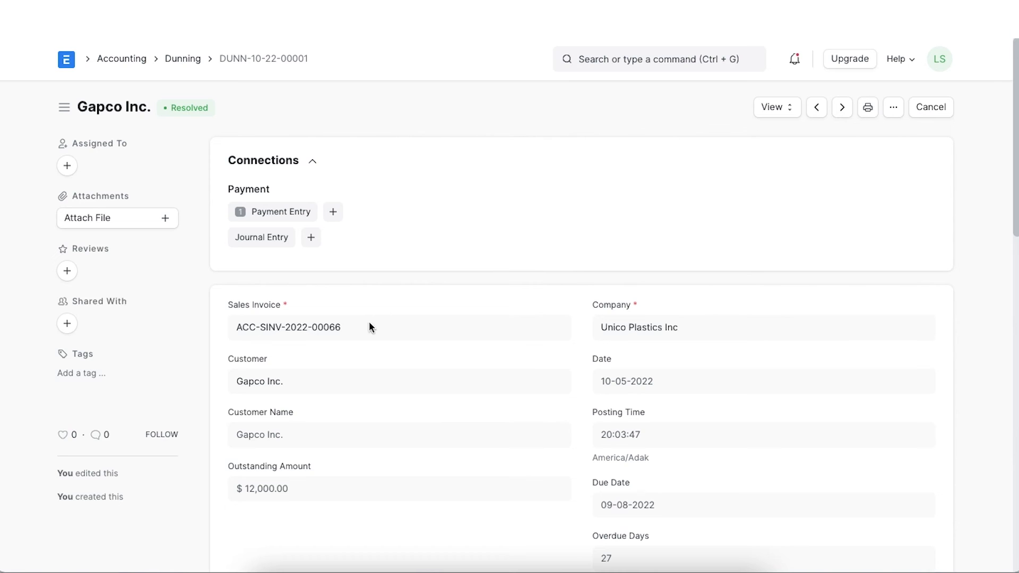
Step: Follow the dunning's ACC-SINV-2022-00066 link to confirm the invoice is Paid
click(324, 328)
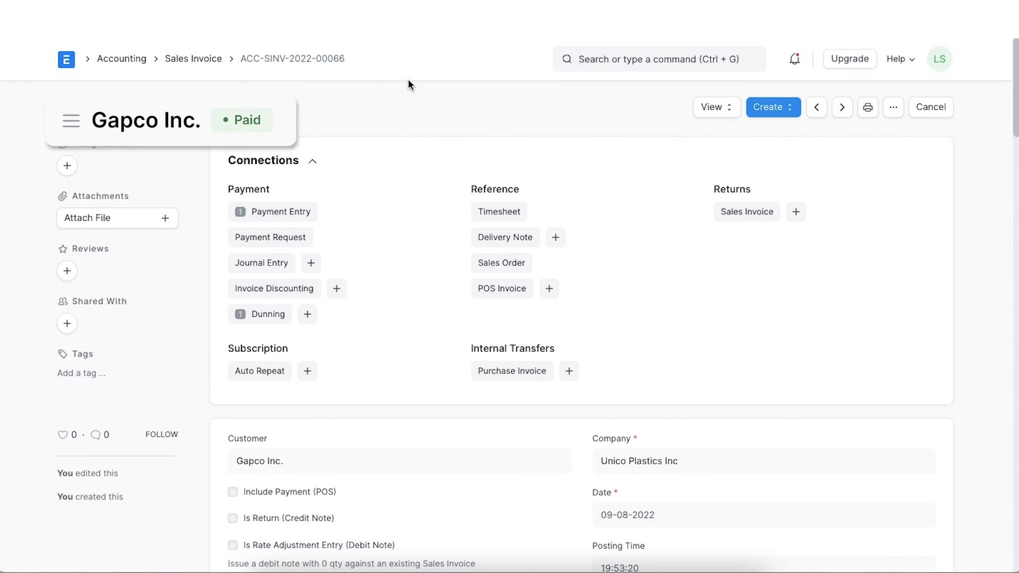